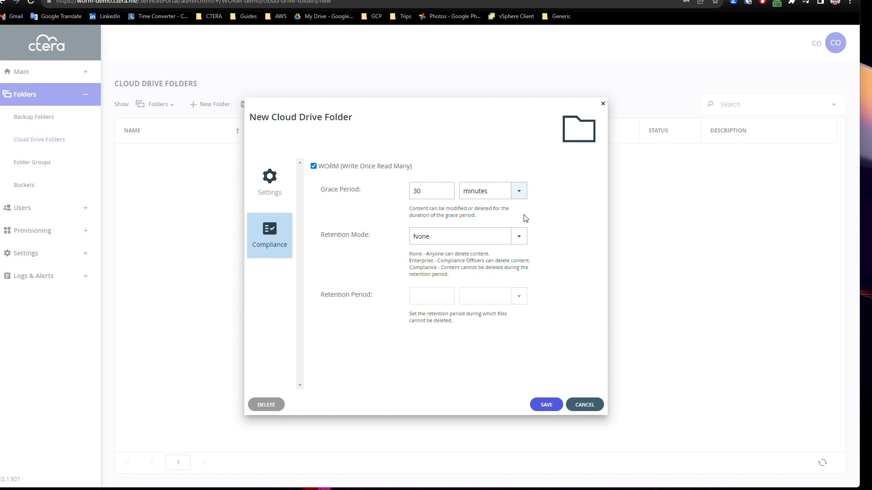
Set the Enterprise folder to Enterprise retention mode for 30 days and save it
{"action": "left_click", "coordinate": [518, 236]}
{"action": "left_click", "coordinate": [492, 251]}
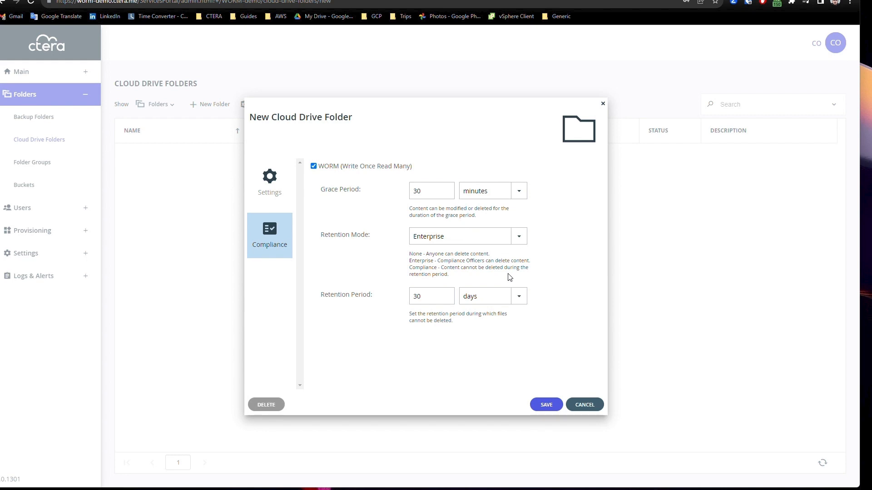
{"action": "left_click", "coordinate": [519, 297]}
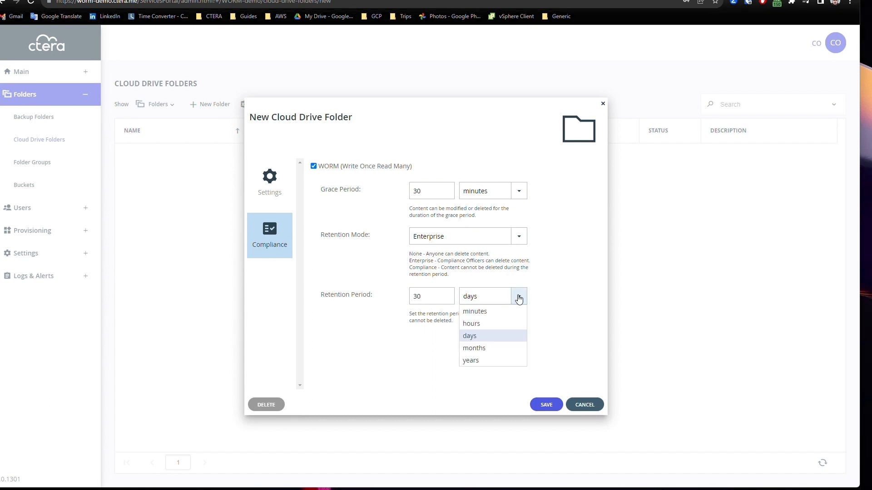
{"action": "left_click", "coordinate": [522, 336]}
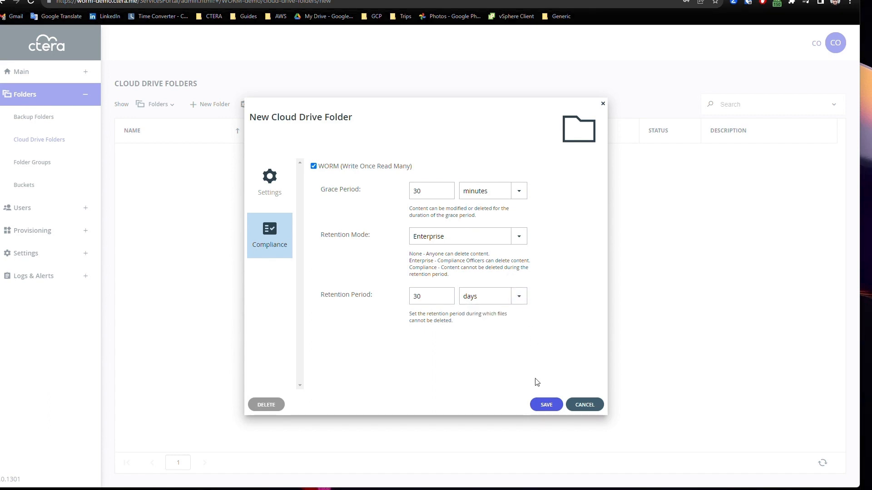
{"action": "left_click", "coordinate": [543, 409]}
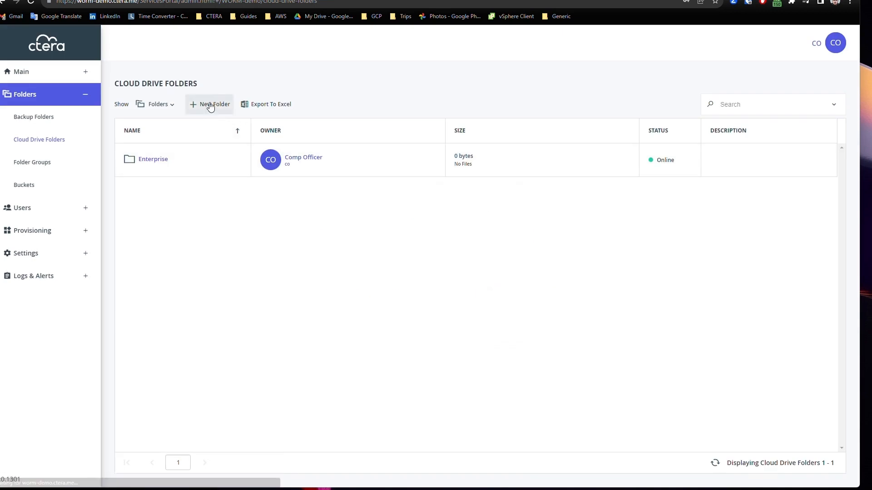
{"action": "left_click", "coordinate": [211, 104]}
Name a new folder 'Compliance', with an ad.local compliance officer owner and group WORM-demo-CloudFolders
{"action": "left_click", "coordinate": [421, 167]}
{"action": "type", "text": "C"}
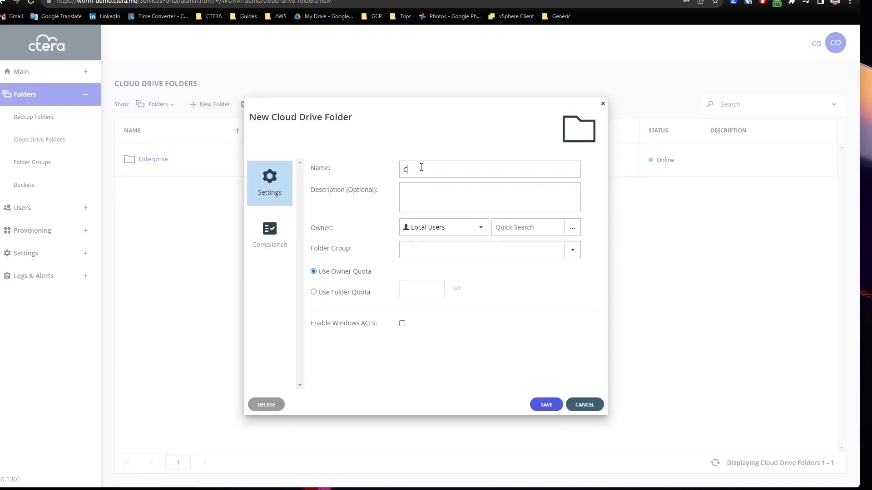
{"action": "type", "text": "ompliance"}
{"action": "left_click", "coordinate": [480, 226]}
{"action": "left_click", "coordinate": [451, 250]}
{"action": "left_click", "coordinate": [573, 228]}
{"action": "left_click", "coordinate": [536, 257]}
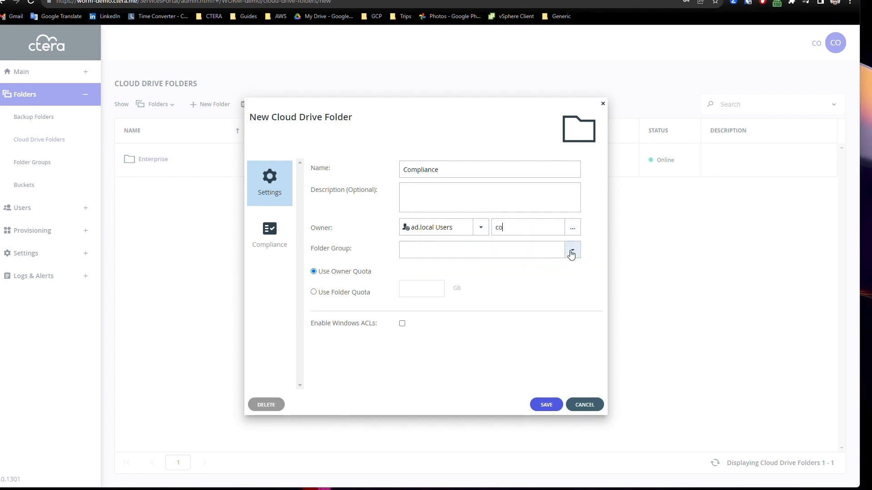
{"action": "left_click", "coordinate": [572, 253]}
{"action": "left_click", "coordinate": [522, 276]}
Enable WORM with Compliance retention mode for 1 day and save the Compliance folder
{"action": "left_click", "coordinate": [277, 242]}
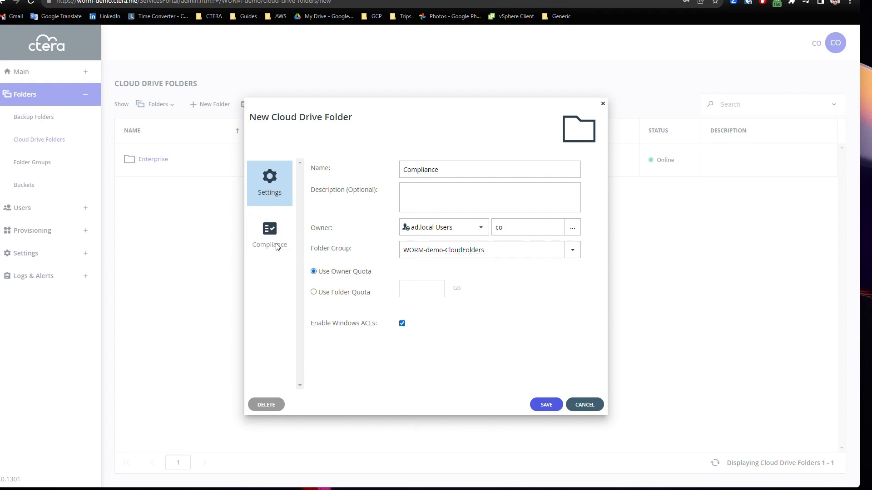
{"action": "left_click", "coordinate": [338, 166]}
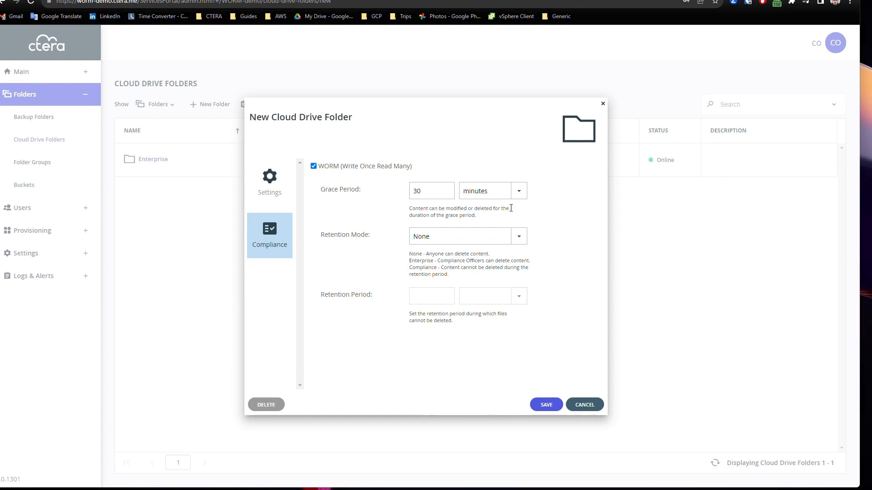
{"action": "left_click", "coordinate": [518, 235]}
{"action": "left_click", "coordinate": [483, 261]}
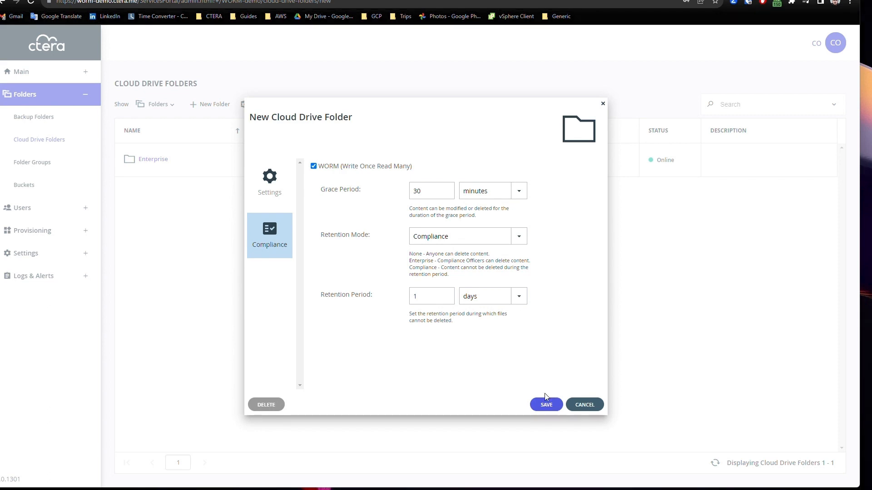
{"action": "left_click", "coordinate": [45, 253]}
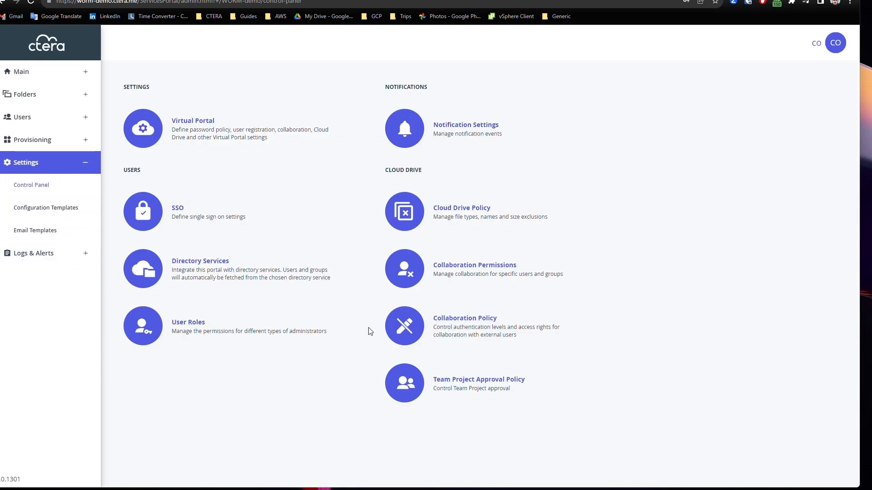
{"action": "left_click", "coordinate": [323, 332]}
Review the Compliance Officer role's Permanent Deletion and Manage Compliance Settings permissions
{"action": "left_click", "coordinate": [346, 227]}
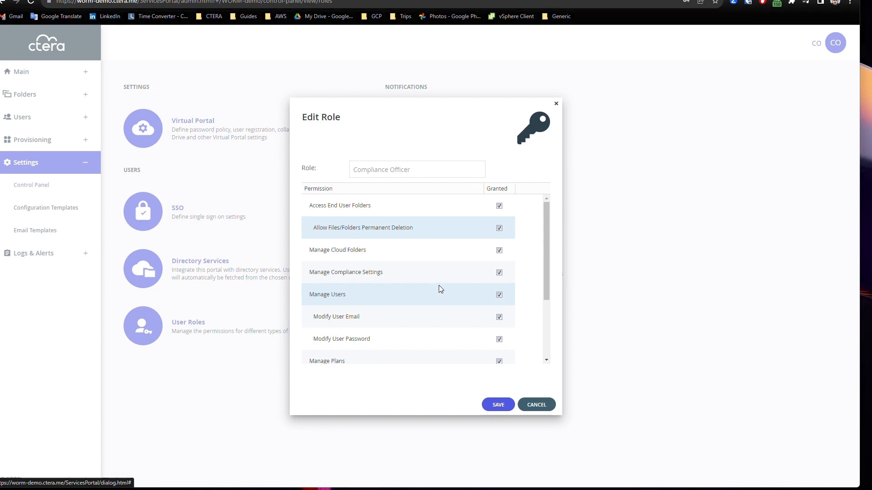
{"action": "left_click", "coordinate": [438, 281]}
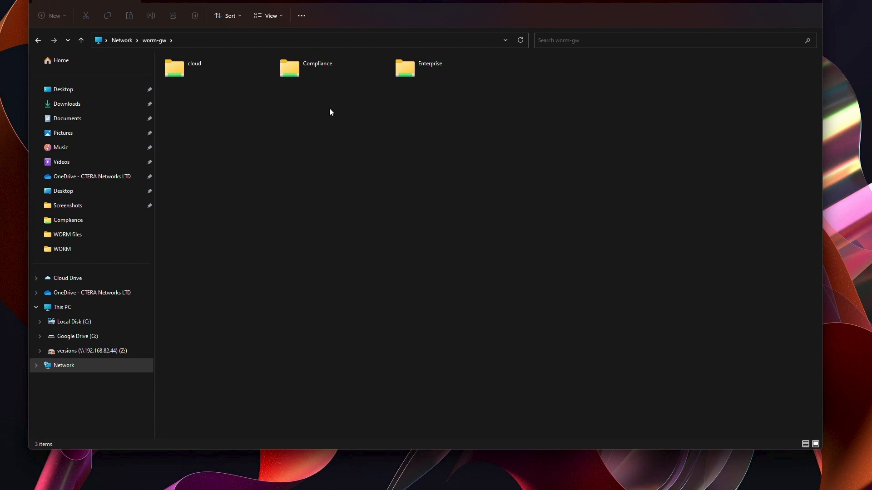
Open WORM-demo-doc-compliance.docx from the Compliance share and attempt to edit its text
{"action": "double_click", "coordinate": [318, 69]}
{"action": "left_click", "coordinate": [248, 75]}
{"action": "double_click", "coordinate": [249, 75]}
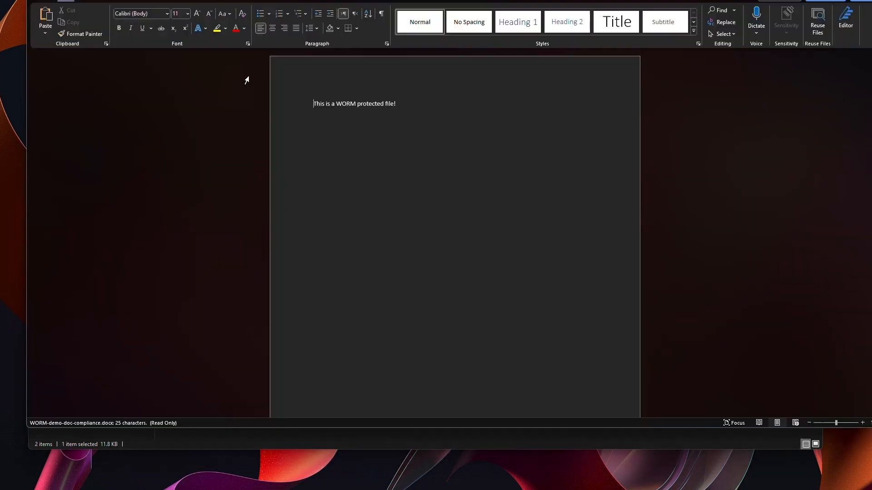
{"action": "left_click", "coordinate": [447, 105]}
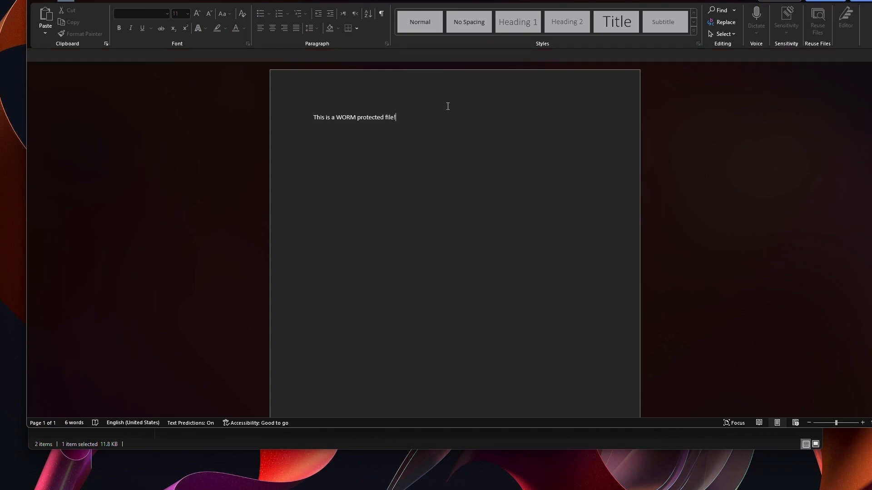
{"action": "key", "text": "BackSpace"}
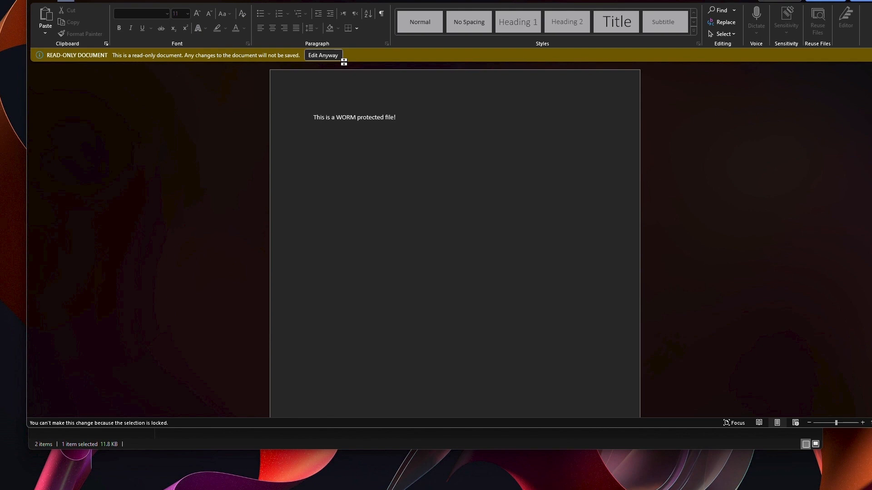
Edit anyway by typing 'di', abandon the save, and close Word without saving
{"action": "left_click", "coordinate": [336, 55]}
{"action": "type", "text": "di"}
{"action": "key", "text": "ctrl+s"}
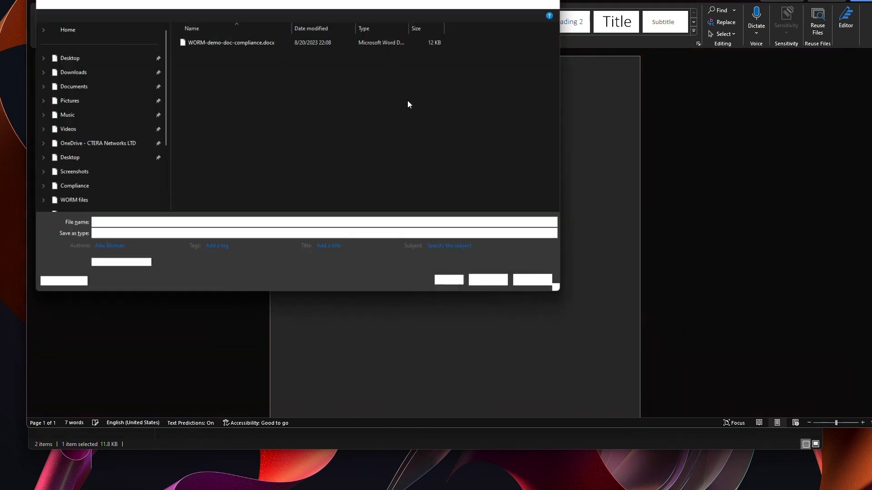
{"action": "left_click", "coordinate": [543, 288]}
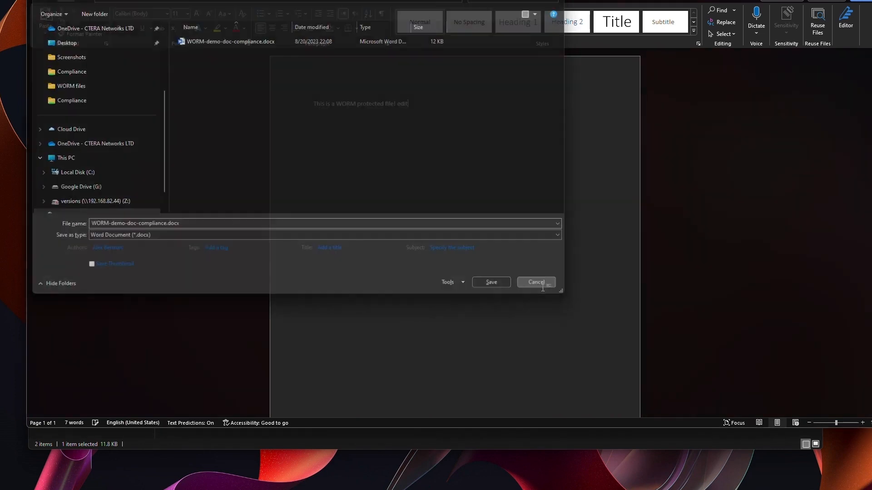
{"action": "key", "text": "alt+F4"}
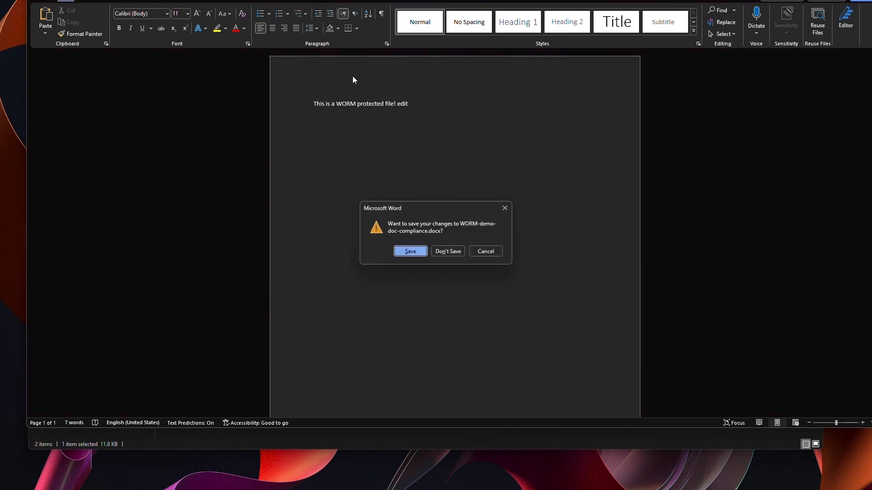
{"action": "left_click", "coordinate": [446, 250]}
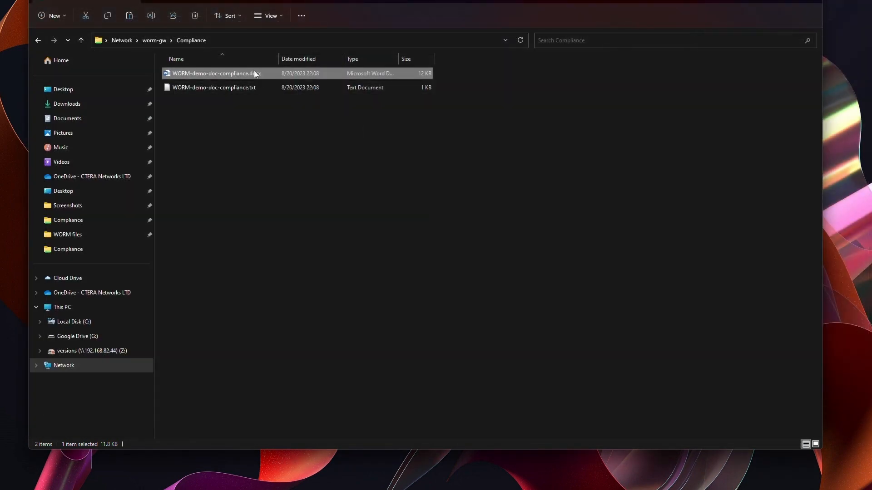
{"action": "right_click", "coordinate": [256, 73]}
{"action": "left_click", "coordinate": [303, 83]}
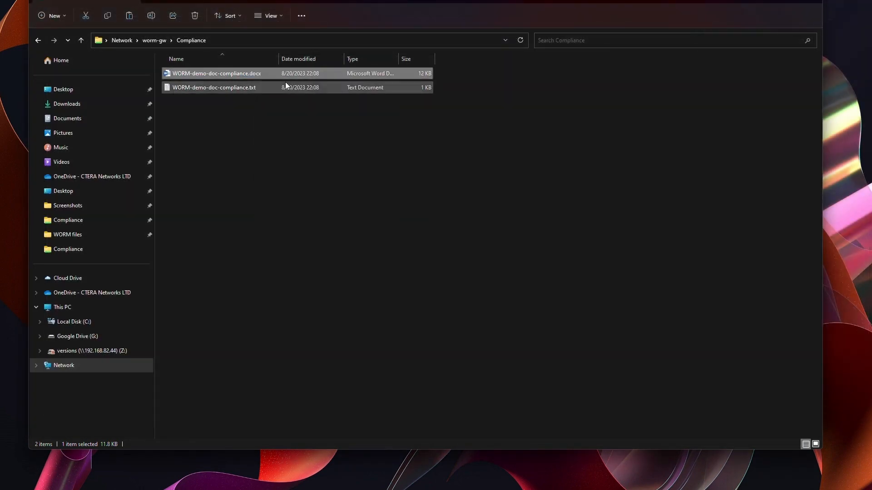
{"action": "key", "text": "Right"}
{"action": "key", "text": "Return"}
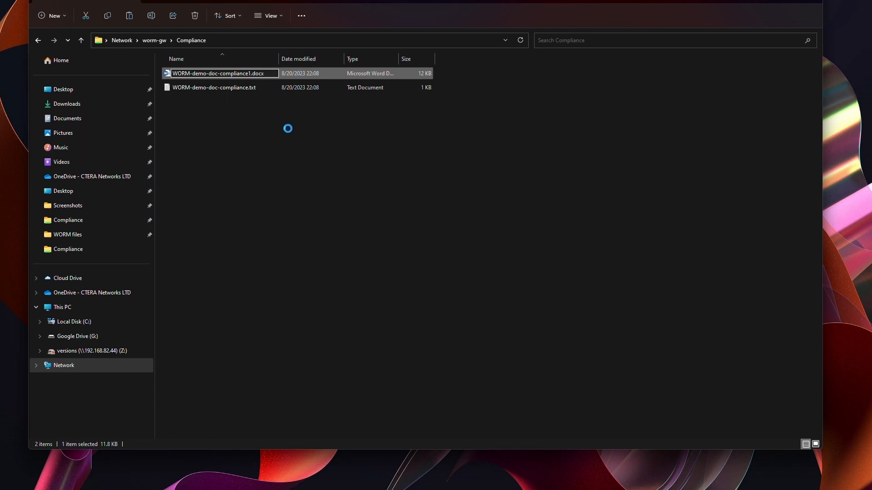
{"action": "left_click", "coordinate": [518, 289]}
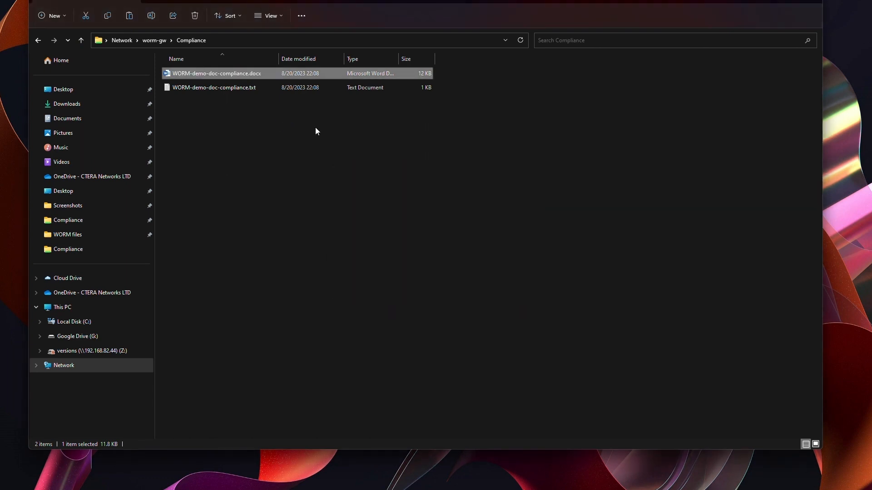
{"action": "left_click", "coordinate": [256, 90]}
{"action": "key", "text": "Delete"}
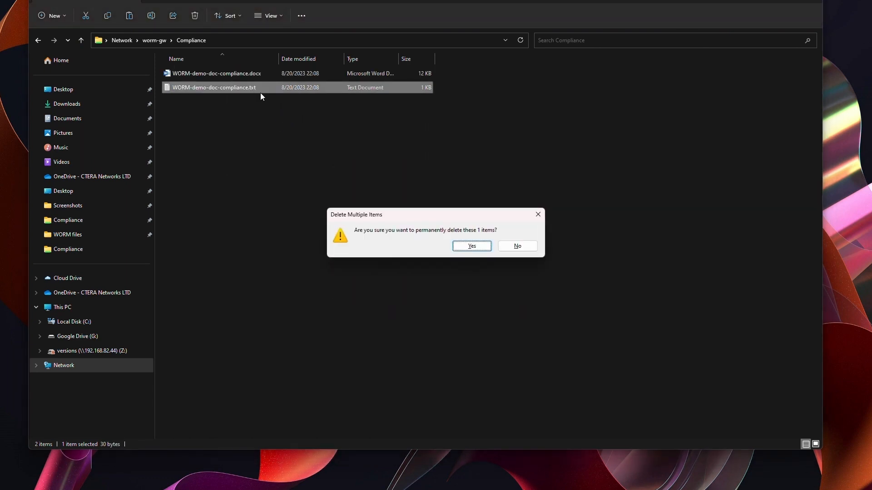
{"action": "key", "text": "Return"}
{"action": "left_click", "coordinate": [504, 205]}
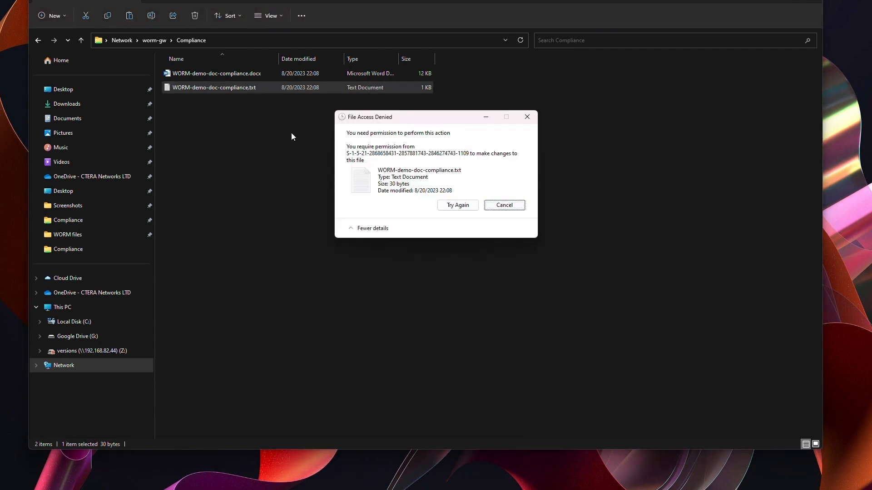
{"action": "left_click_drag", "start_coordinate": [240, 86], "coordinate": [9, 154]}
{"action": "left_click", "coordinate": [504, 206]}
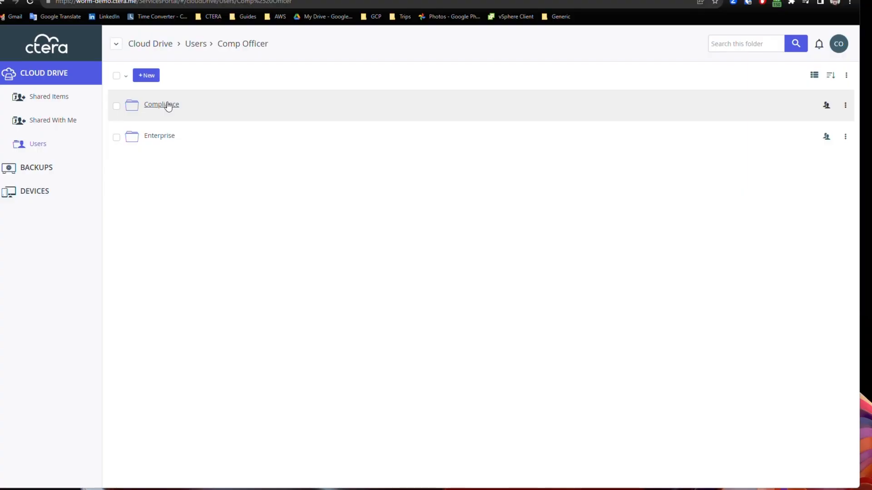
{"action": "left_click", "coordinate": [168, 105]}
Review the compliance docx's Compliance Settings, then attempt deleting it and see it refused
{"action": "left_click", "coordinate": [116, 105]}
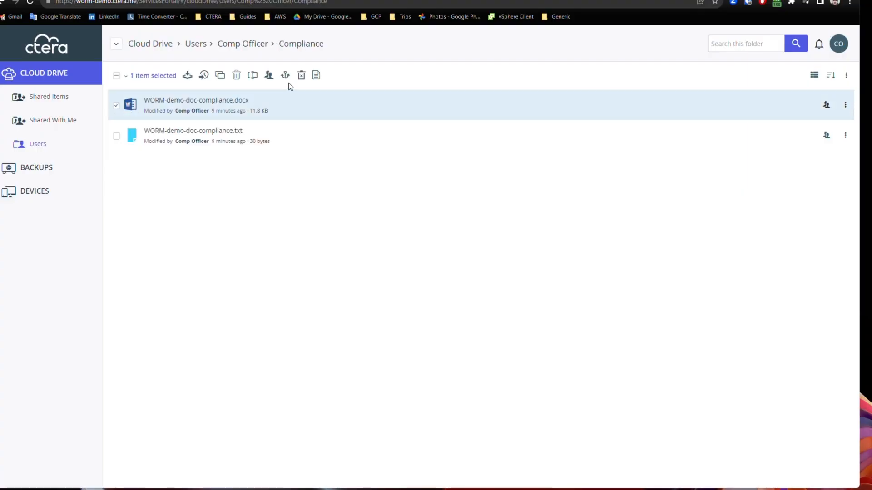
{"action": "left_click", "coordinate": [317, 75]}
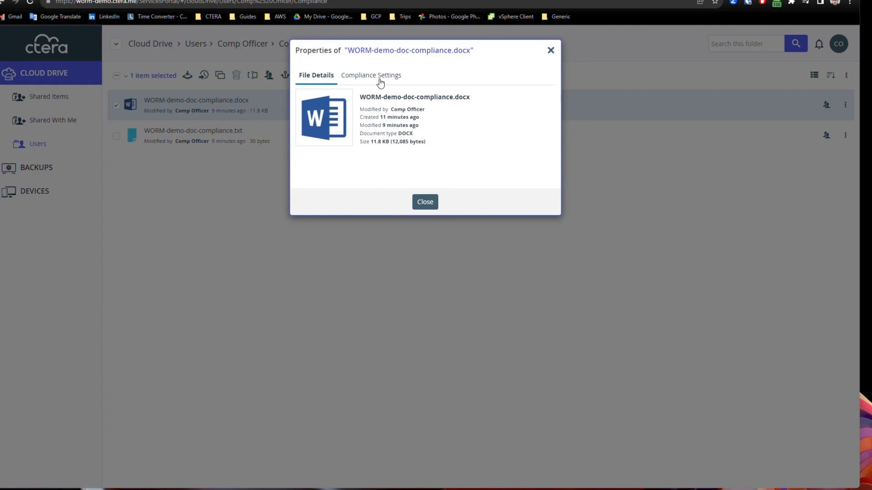
{"action": "left_click", "coordinate": [380, 81]}
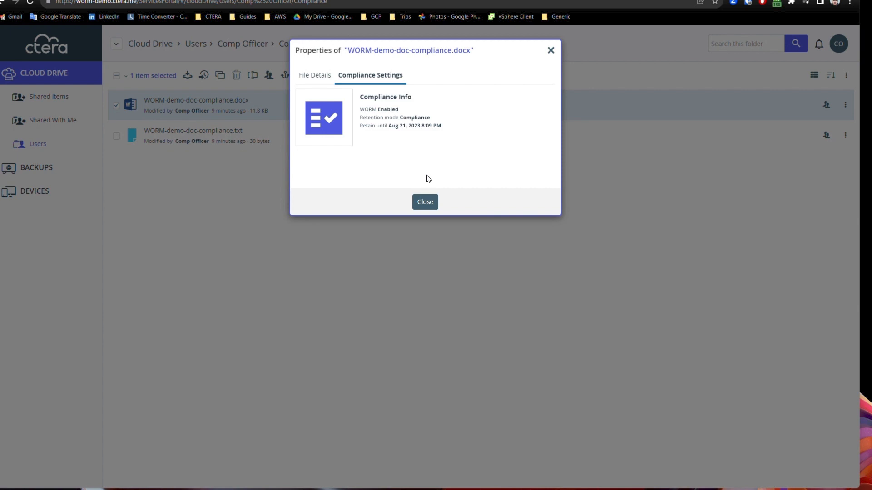
{"action": "left_click", "coordinate": [425, 203]}
{"action": "left_click", "coordinate": [238, 75]}
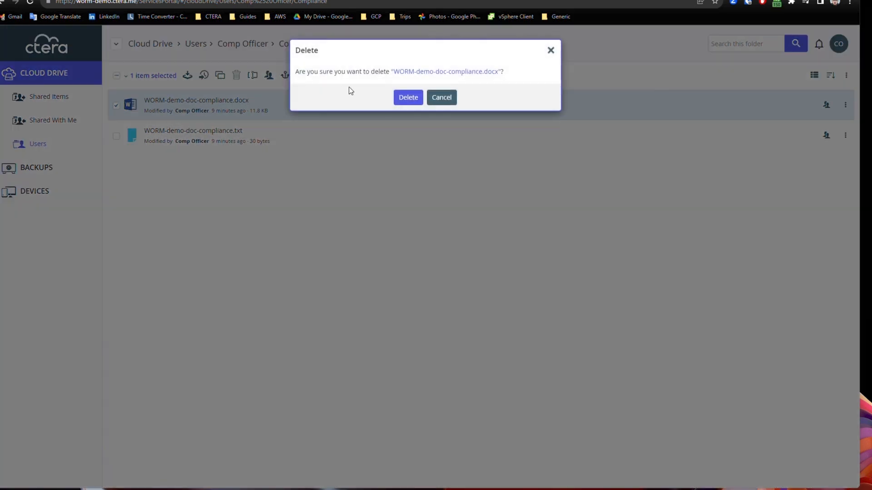
{"action": "left_click", "coordinate": [401, 98]}
{"action": "left_click", "coordinate": [544, 112]}
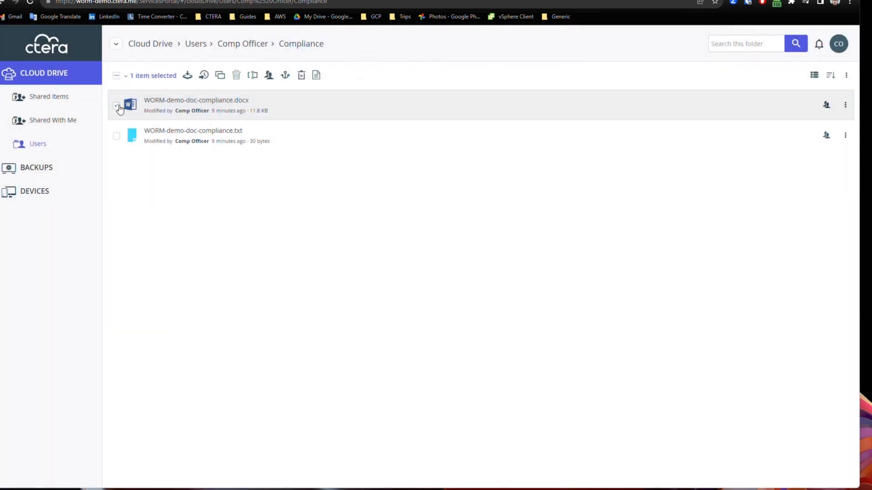
Attempt renaming the compliance txt file, cancel the prohibited rename, and return to Comp Officer
{"action": "left_click", "coordinate": [117, 106]}
{"action": "left_click", "coordinate": [116, 137]}
{"action": "left_click", "coordinate": [252, 75]}
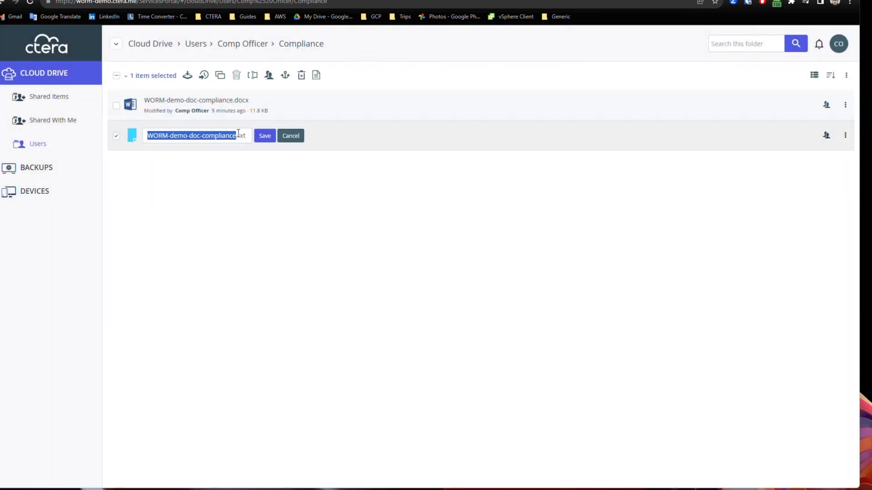
{"action": "left_click", "coordinate": [265, 136]}
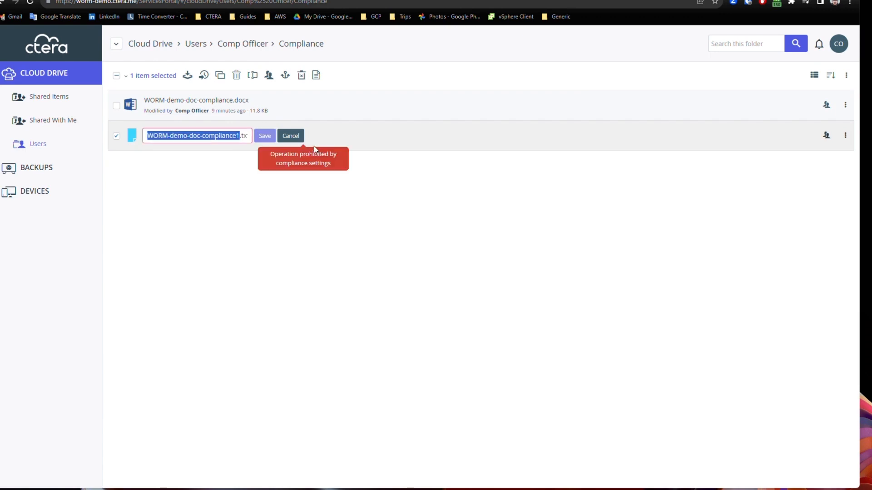
{"action": "left_click", "coordinate": [291, 136]}
{"action": "left_click", "coordinate": [257, 45]}
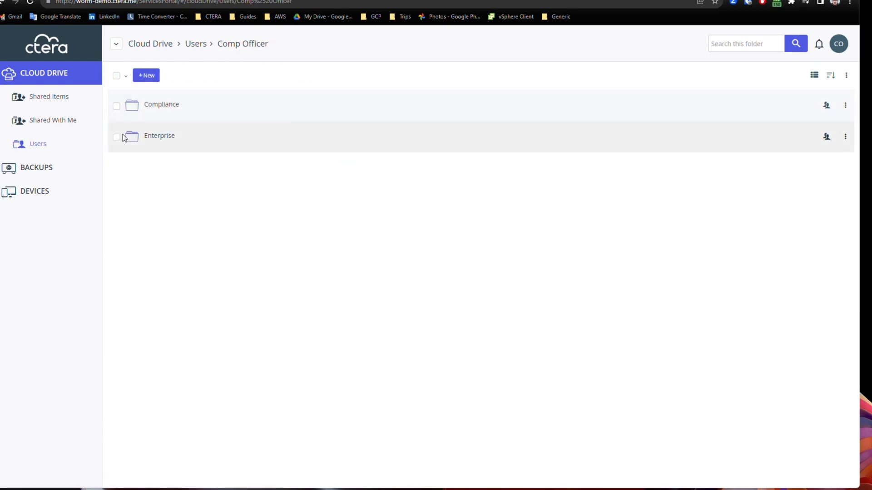
In the Enterprise folder, review the docx's Compliance Settings and attempt deleting it, which is refused
{"action": "left_click", "coordinate": [156, 136]}
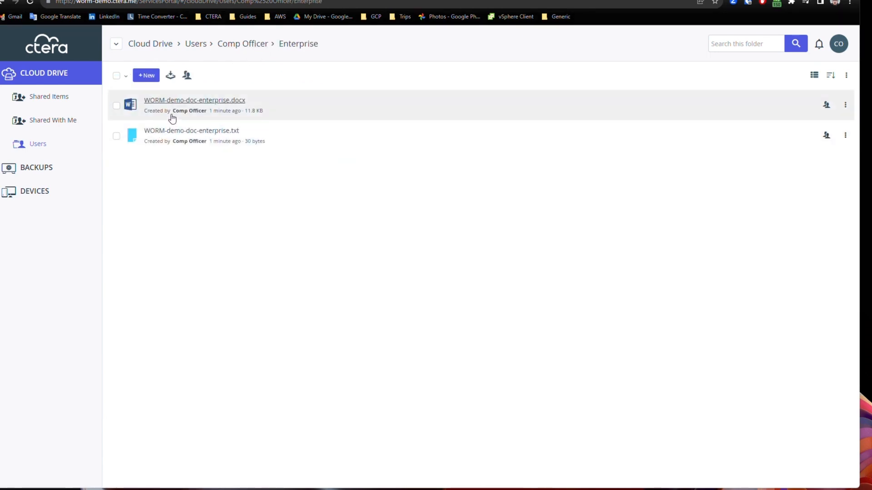
{"action": "left_click", "coordinate": [280, 100]}
{"action": "left_click", "coordinate": [316, 75]}
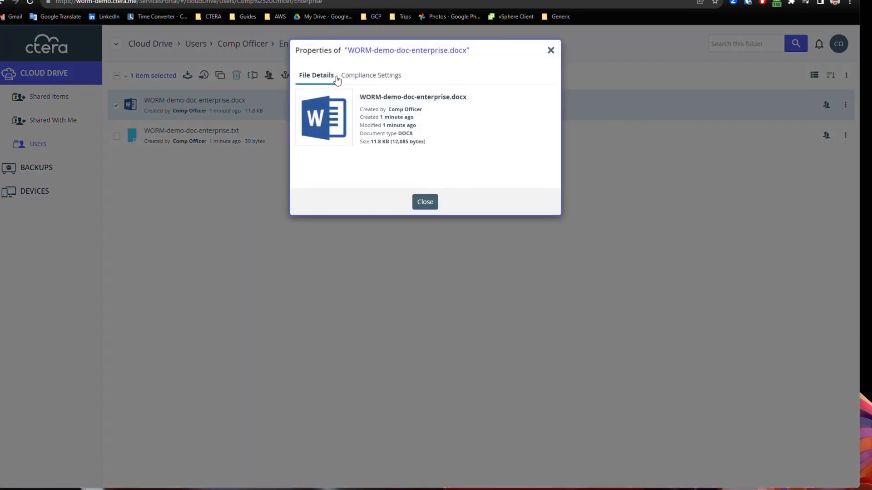
{"action": "left_click", "coordinate": [370, 79]}
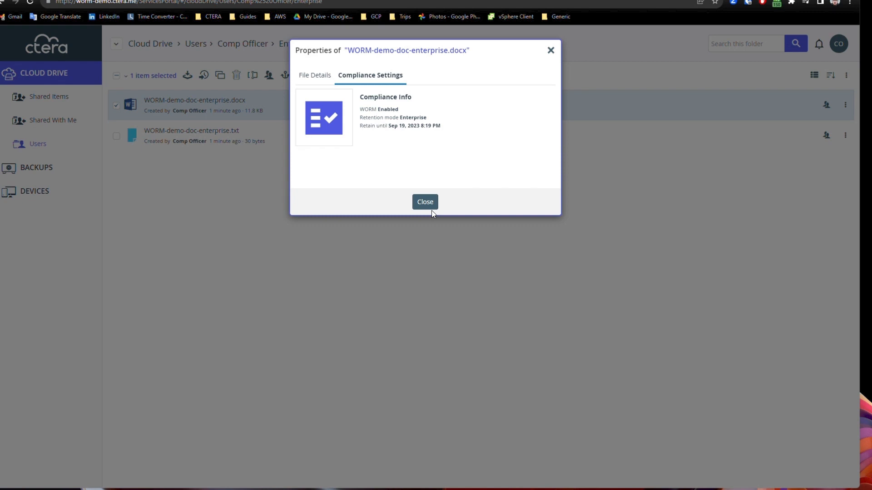
{"action": "left_click", "coordinate": [430, 208]}
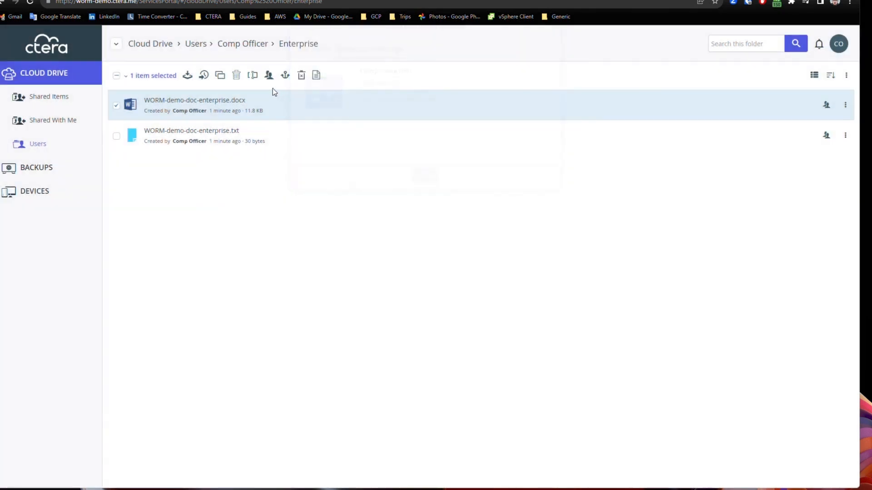
{"action": "left_click", "coordinate": [236, 75]}
{"action": "left_click", "coordinate": [411, 98]}
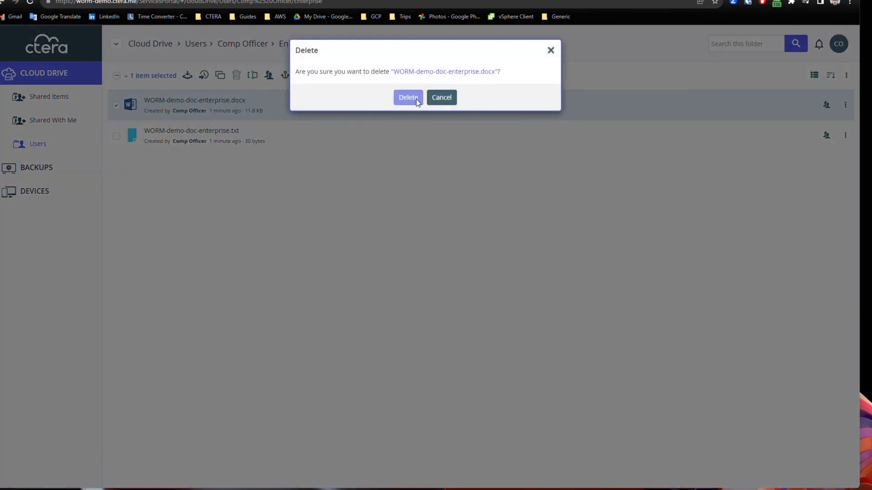
{"action": "left_click", "coordinate": [539, 109]}
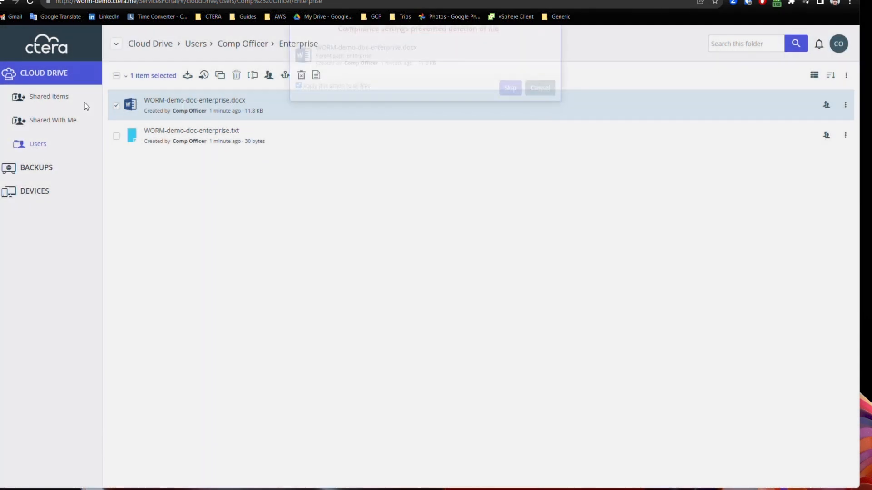
Attempt adding '1' to the enterprise txt file's name, then cancel the prohibited rename
{"action": "left_click", "coordinate": [117, 107]}
{"action": "left_click", "coordinate": [116, 135]}
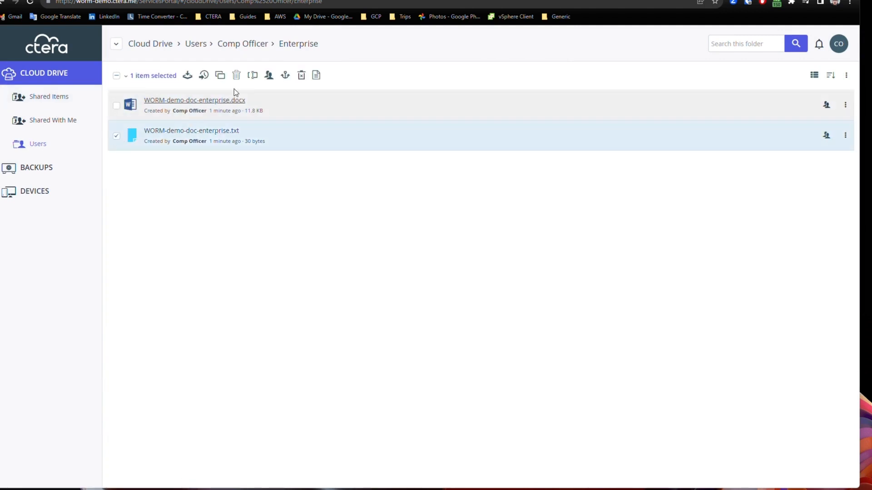
{"action": "left_click", "coordinate": [253, 75]}
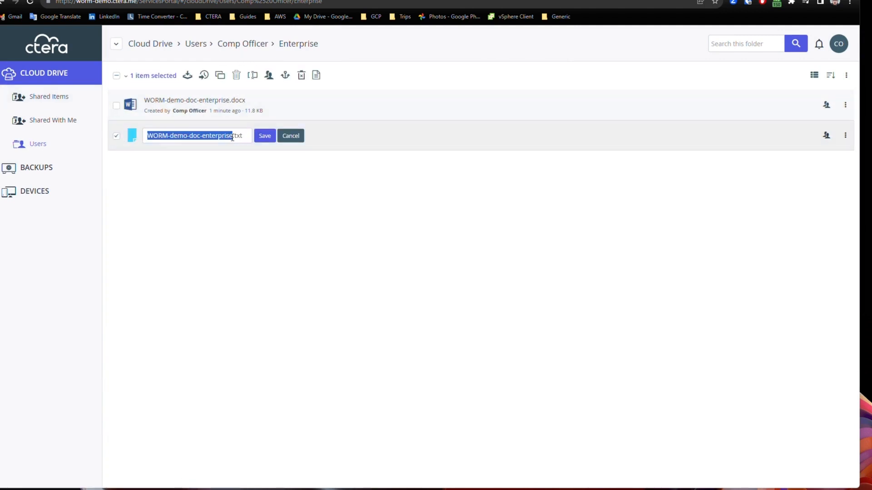
{"action": "left_click", "coordinate": [232, 136]}
{"action": "type", "text": "1"}
{"action": "left_click", "coordinate": [265, 136]}
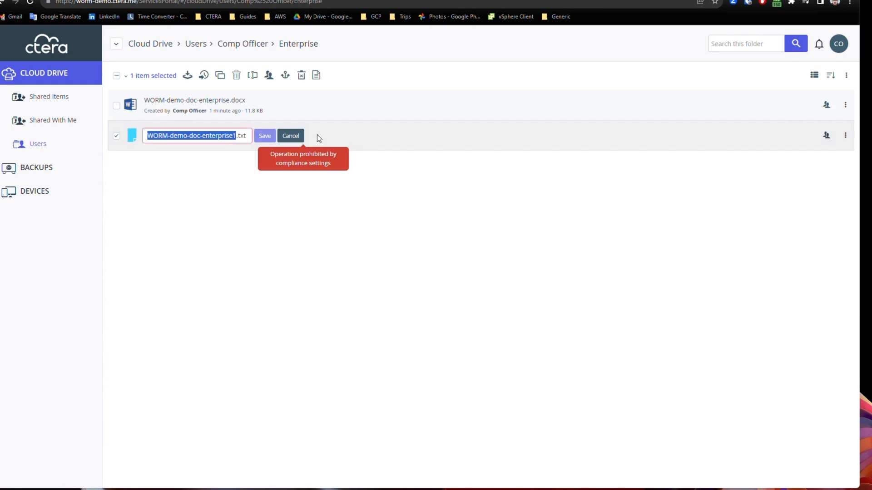
{"action": "left_click", "coordinate": [291, 135]}
{"action": "left_click", "coordinate": [116, 75]}
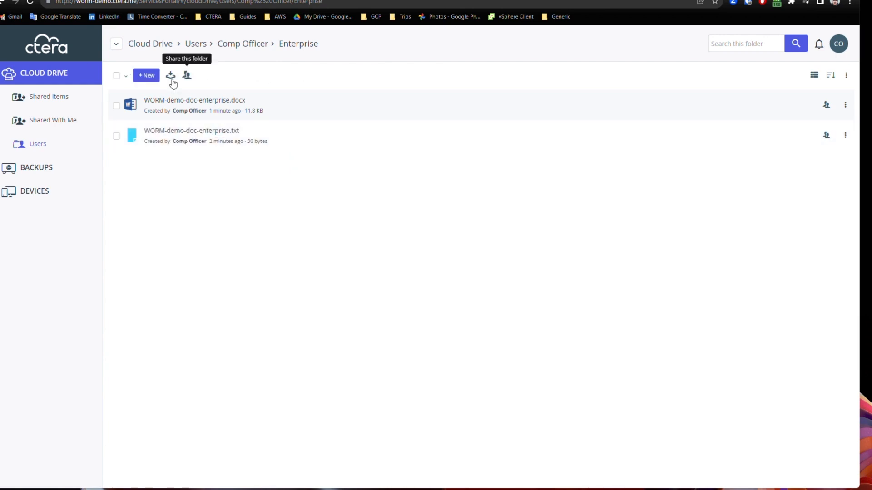
Permanently delete both Enterprise files with reason 'Ent retention delete' and check the log details
{"action": "left_click", "coordinate": [116, 75]}
{"action": "left_click", "coordinate": [239, 75]}
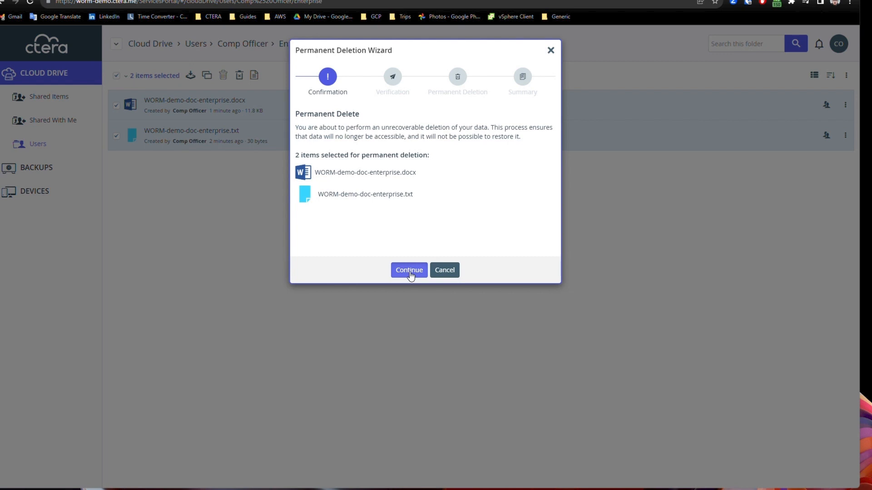
{"action": "left_click", "coordinate": [409, 270]}
{"action": "left_click", "coordinate": [368, 206]}
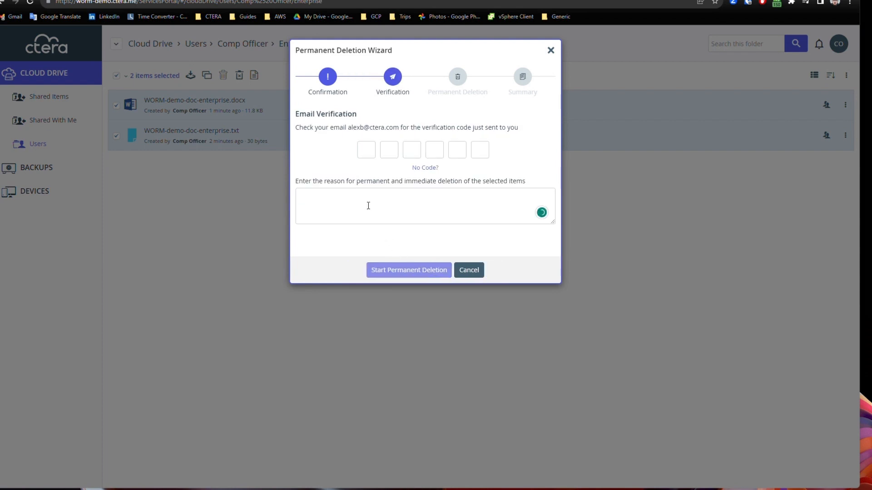
{"action": "left_click", "coordinate": [424, 270]}
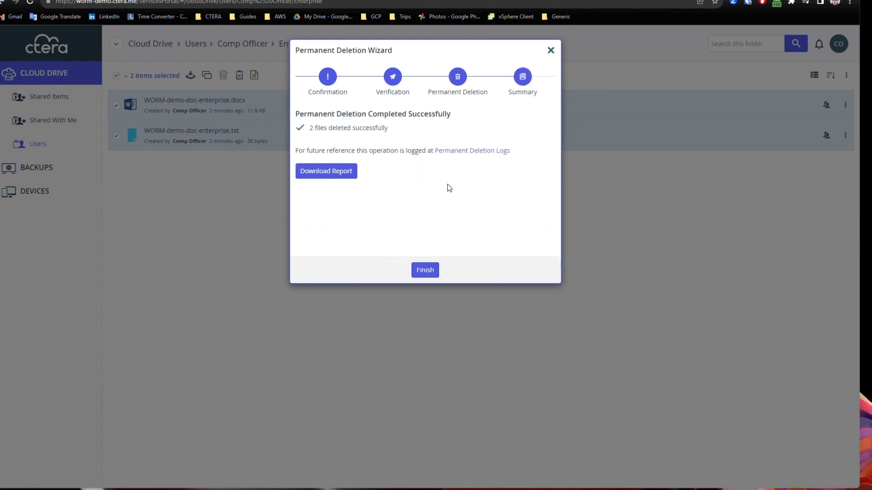
{"action": "left_click", "coordinate": [425, 271]}
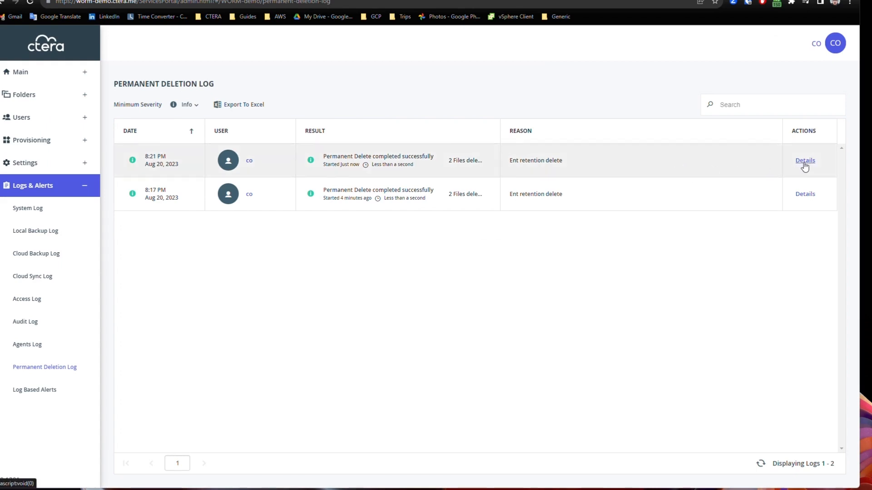
{"action": "left_click", "coordinate": [805, 163]}
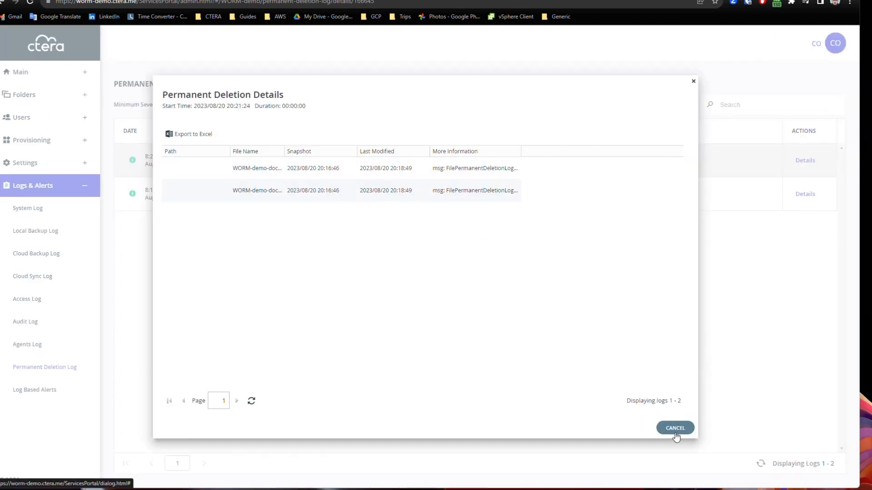
{"action": "left_click", "coordinate": [676, 429]}
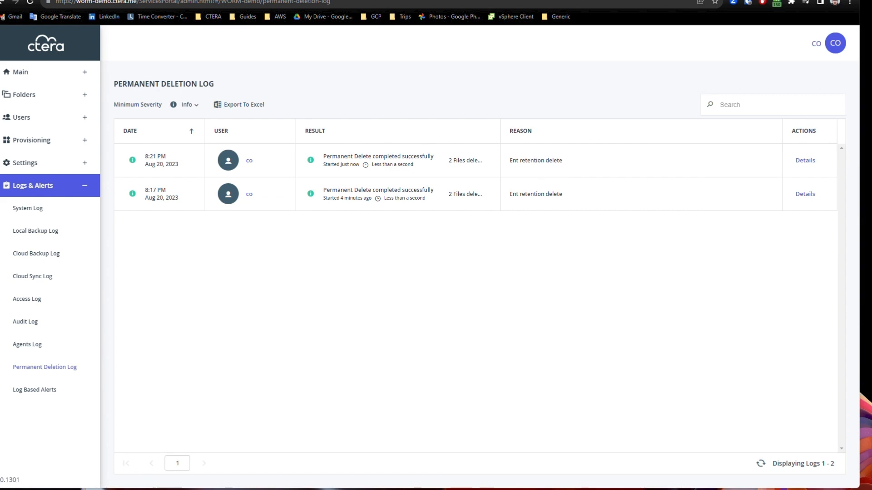